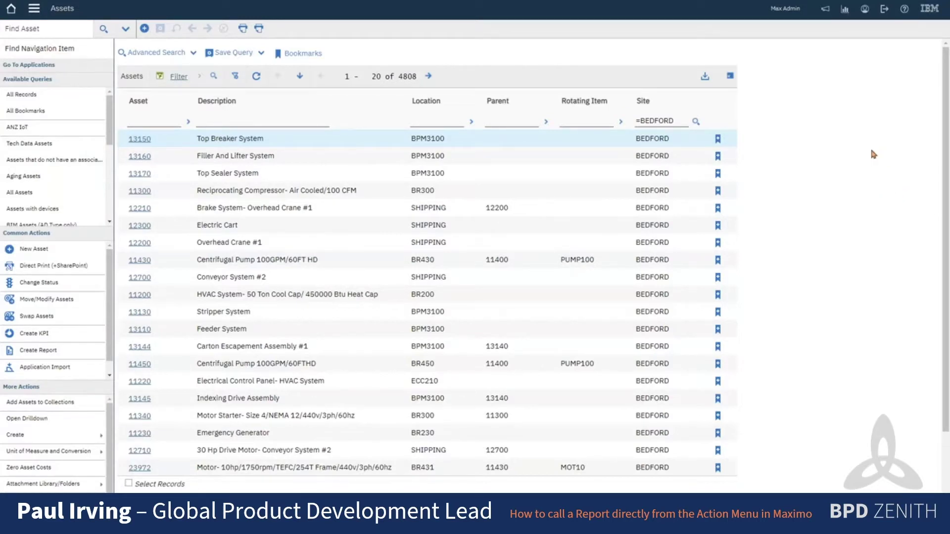
Open Automation Scripts and start a new script with an action launch point.
{"action": "left_click", "coordinate": [34, 8]}
{"action": "mouse_move", "coordinate": [81, 302]}
{"action": "mouse_move", "coordinate": [207, 301]}
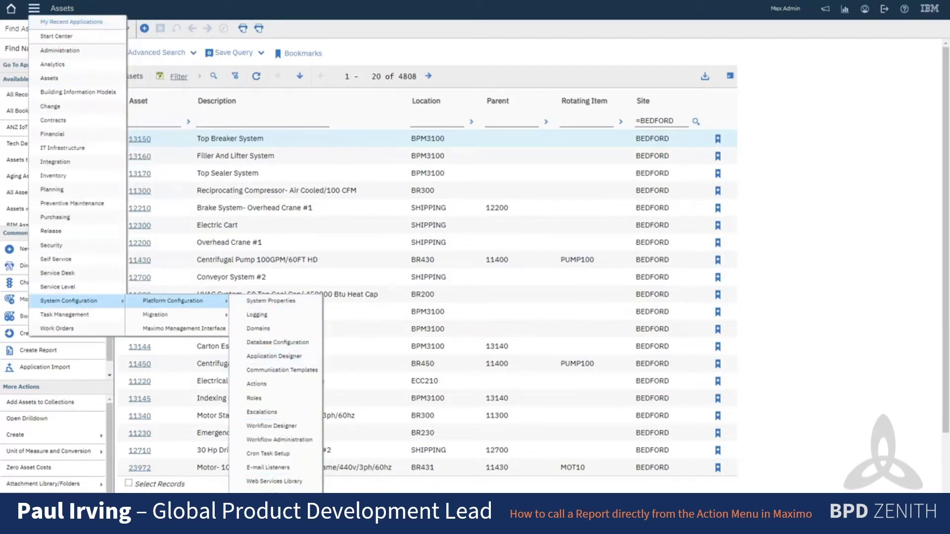
{"action": "left_click", "coordinate": [269, 507]}
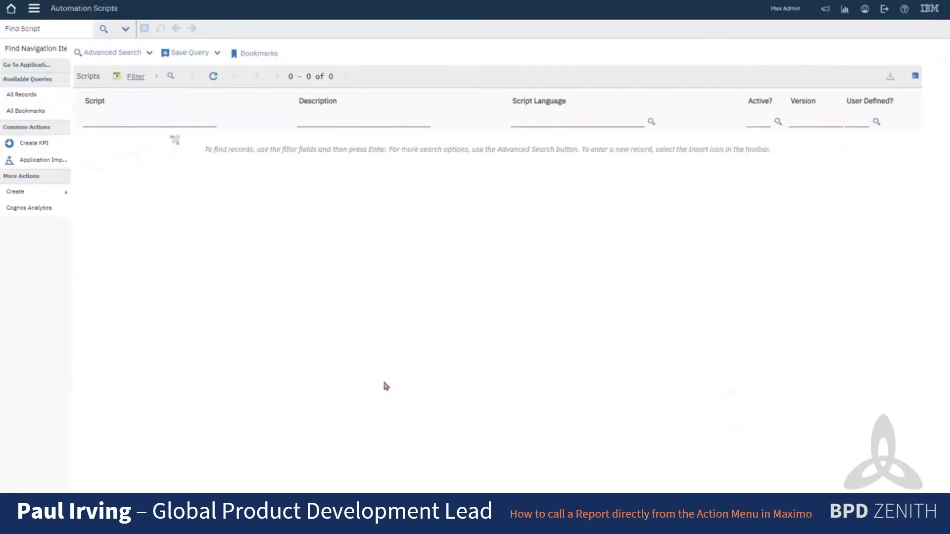
{"action": "left_click", "coordinate": [64, 193]}
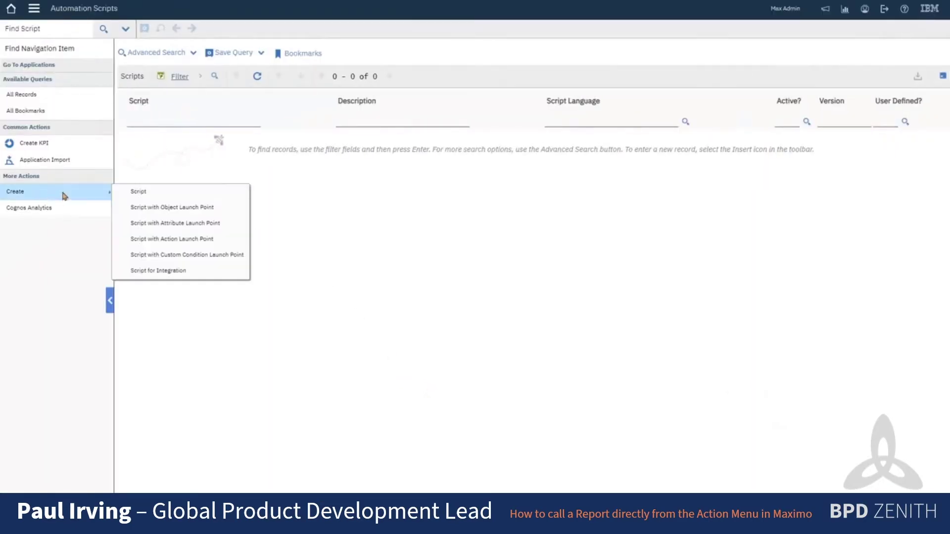
{"action": "left_click", "coordinate": [196, 240]}
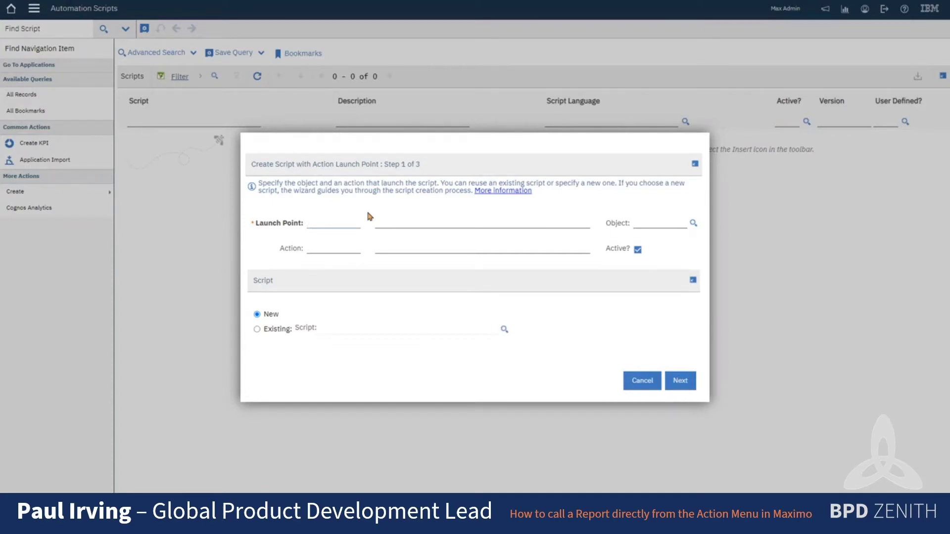
Enter launch point AMREP, 'Asset Movement Report', and give the action the same description.
{"action": "type", "text": "AMREP"}
{"action": "key", "text": "Tab"}
{"action": "type", "text": "Asset Movement Report"}
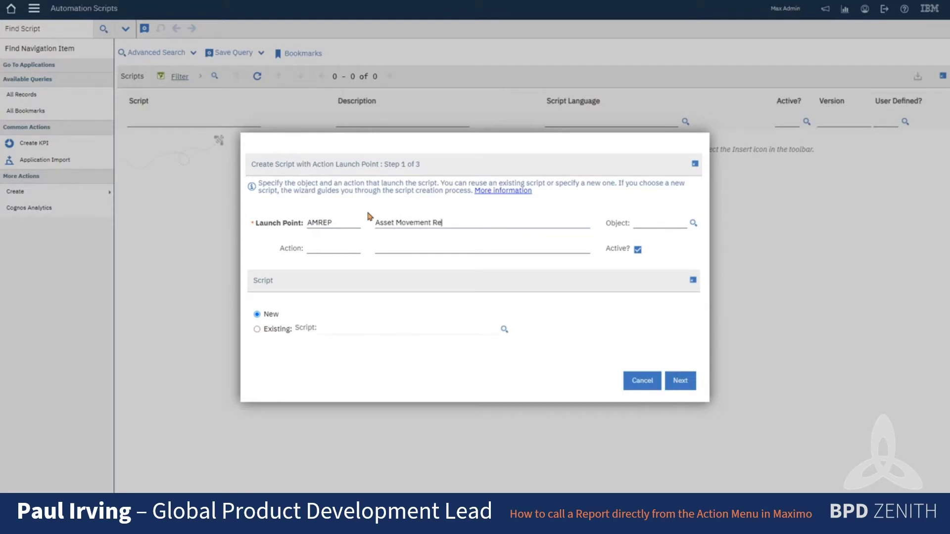
{"action": "key", "text": "Tab"}
{"action": "key", "text": "Tab"}
{"action": "triple_click", "coordinate": [491, 225]}
{"action": "key", "text": "ctrl+c"}
{"action": "left_click", "coordinate": [498, 245]}
{"action": "key", "text": "ctrl+v"}
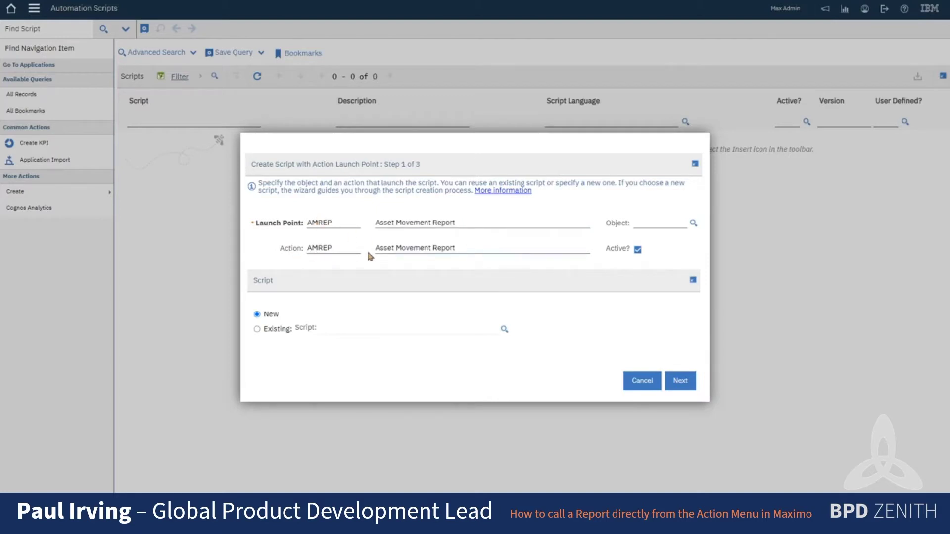
Set the launch point object to ASSET and advance to step 2.
{"action": "left_click", "coordinate": [682, 228]}
{"action": "type", "text": "asset"}
{"action": "key", "text": "Tab"}
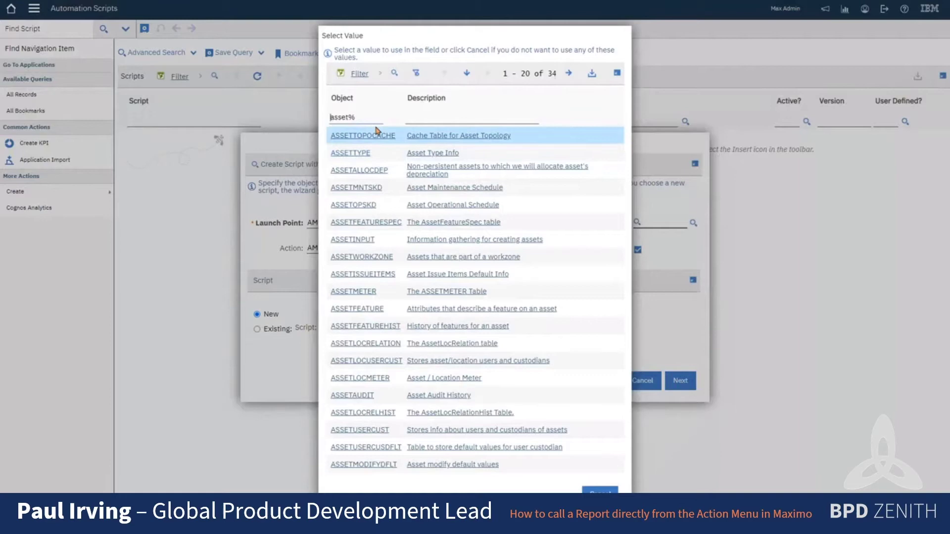
{"action": "type", "text": "="}
{"action": "key", "text": "Return"}
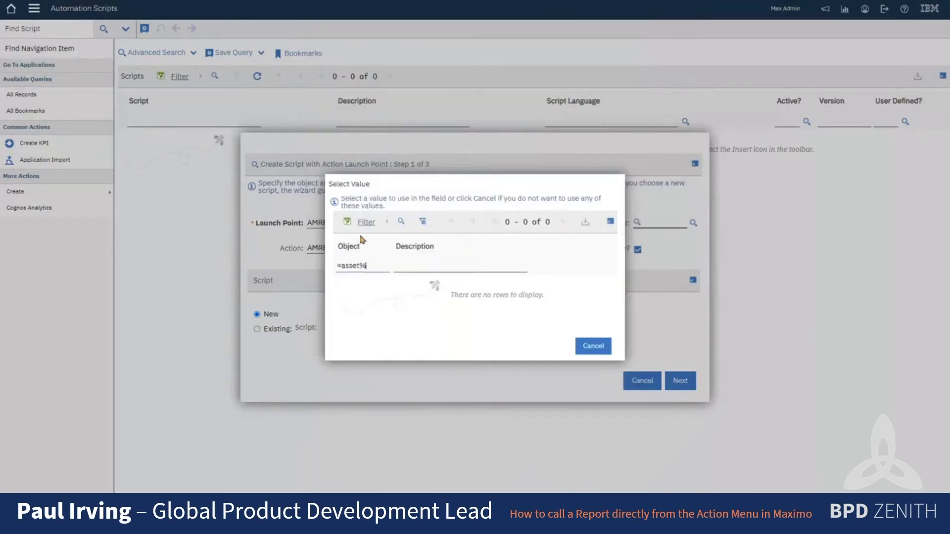
{"action": "key", "text": "BackSpace"}
{"action": "key", "text": "Return"}
{"action": "left_click", "coordinate": [348, 301]}
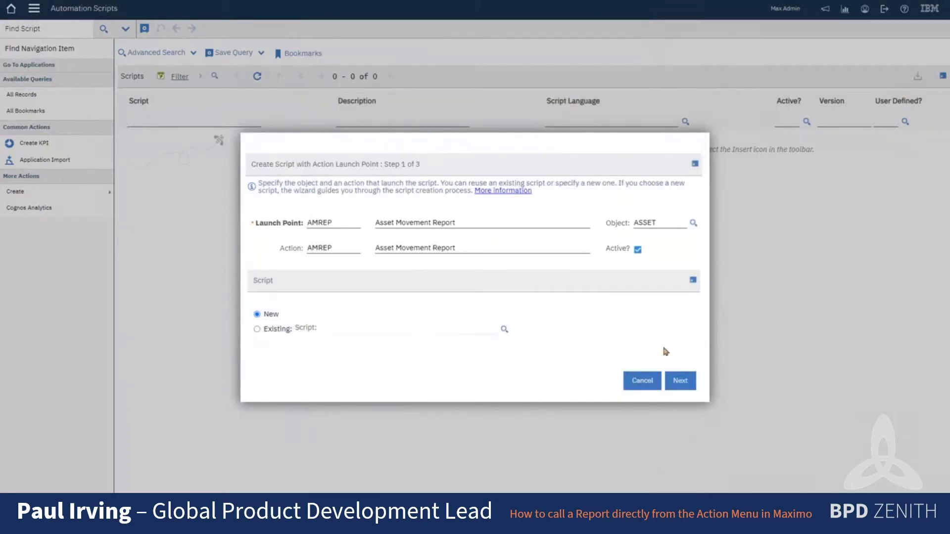
{"action": "left_click", "coordinate": [680, 381]}
Set script name AMREP and description 'Asset Movement Report', then advance to step 3 of 3.
{"action": "double_click", "coordinate": [274, 141]}
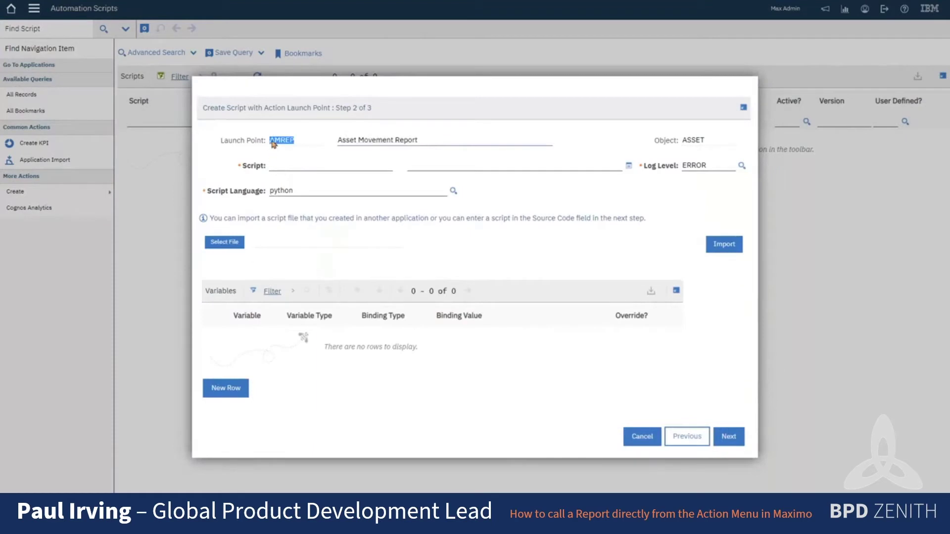
{"action": "key", "text": "ctrl+c"}
{"action": "left_click", "coordinate": [335, 168]}
{"action": "key", "text": "ctrl+v"}
{"action": "triple_click", "coordinate": [389, 141]}
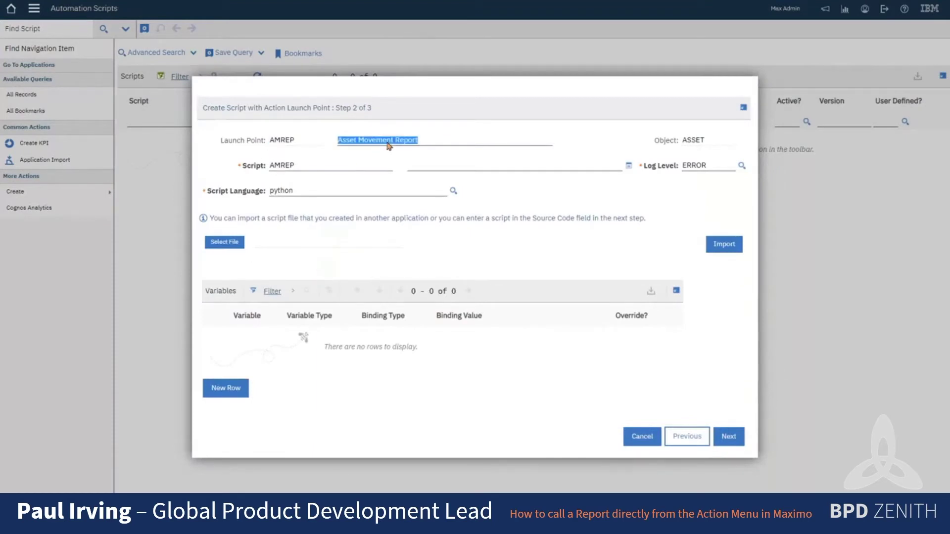
{"action": "key", "text": "ctrl+c"}
{"action": "left_click", "coordinate": [460, 167]}
{"action": "key", "text": "ctrl+v"}
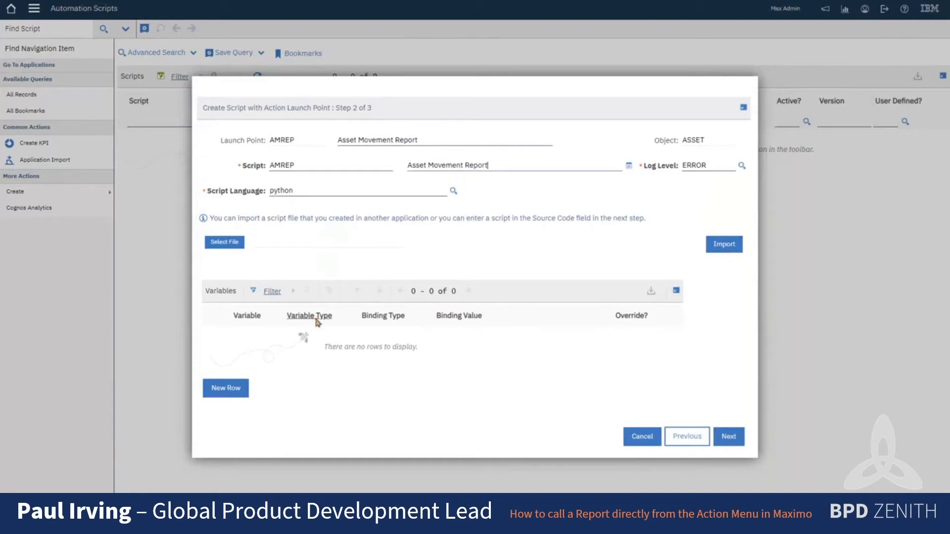
{"action": "left_click", "coordinate": [733, 440]}
{"action": "left_click", "coordinate": [729, 436]}
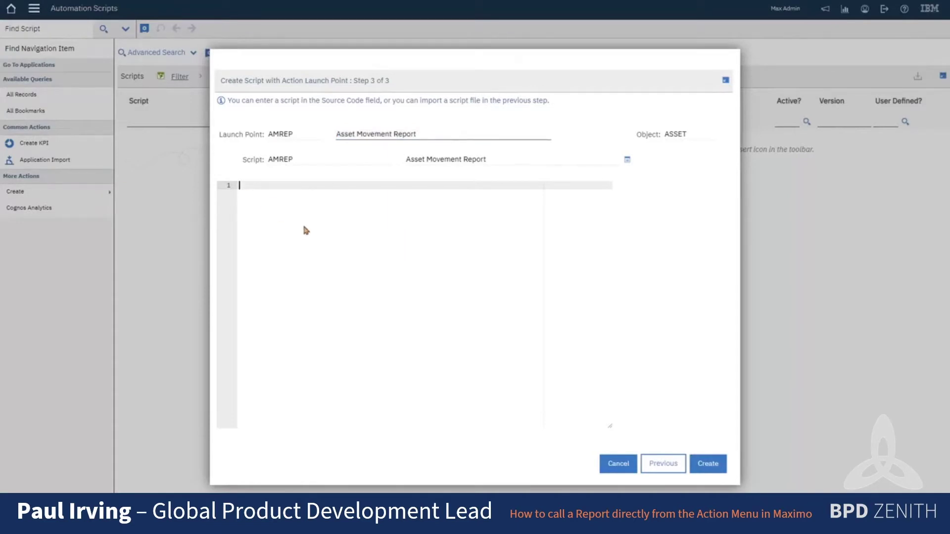
Paste the 23-line python code opening assetmove_history.rptdesign and create the launch point.
{"action": "key", "text": "ctrl+v"}
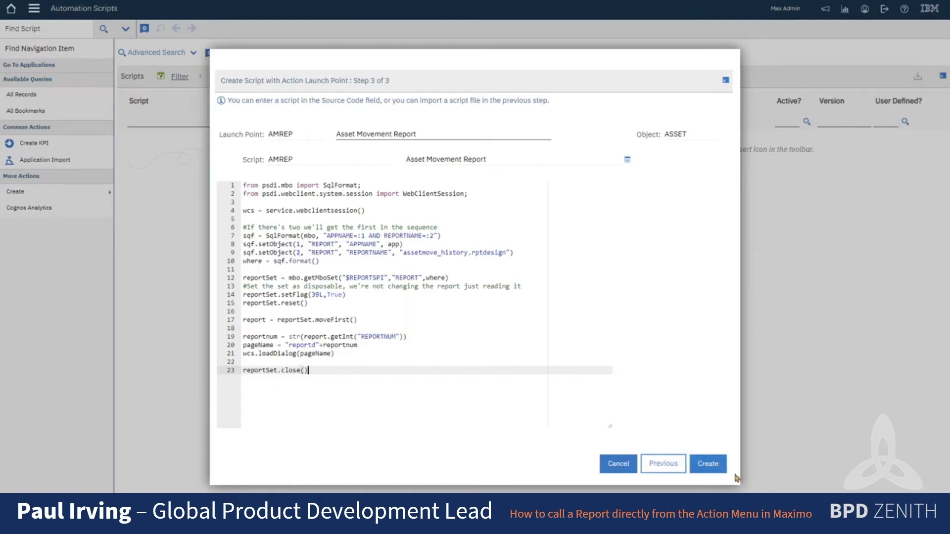
{"action": "left_click", "coordinate": [708, 463]}
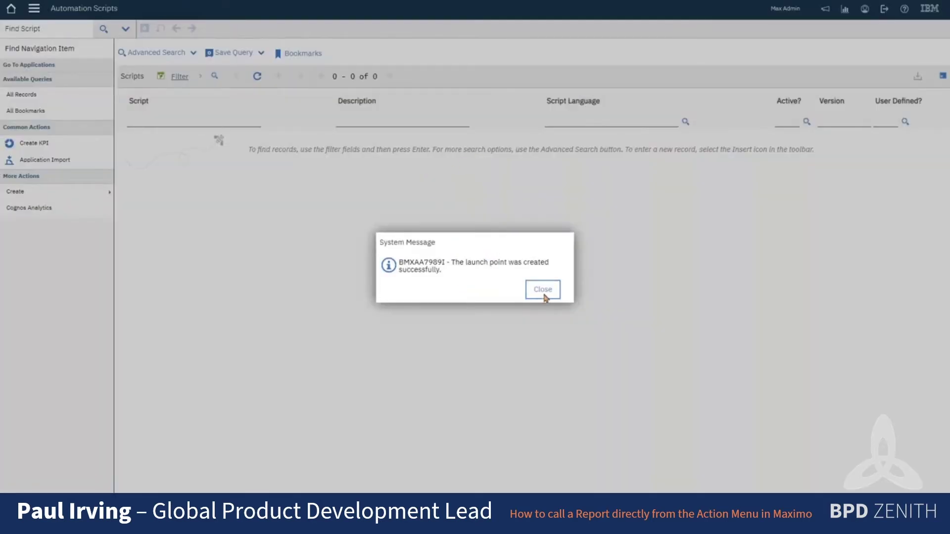
Dismiss the success message, filter Application Designer for =asset, and load the ASSET application.
{"action": "left_click", "coordinate": [543, 289]}
{"action": "left_click", "coordinate": [34, 8]}
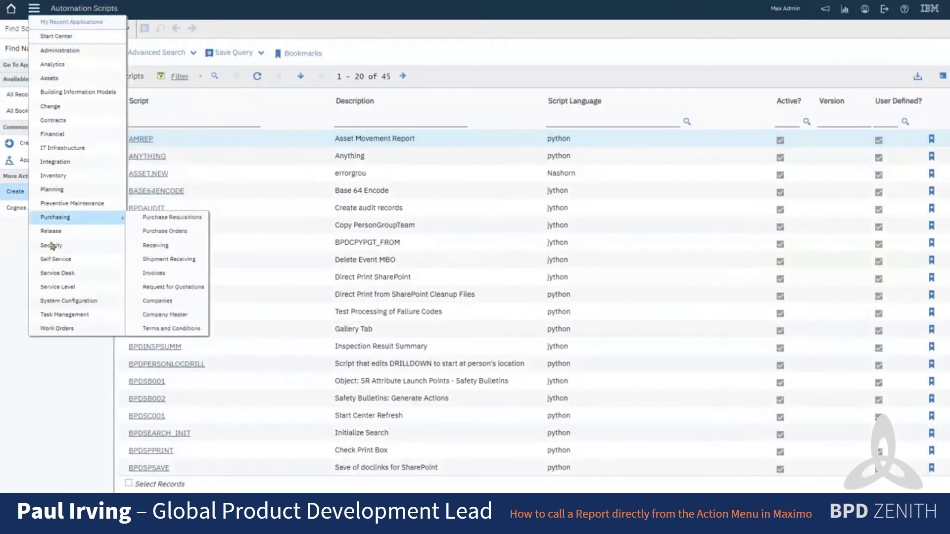
{"action": "mouse_move", "coordinate": [101, 301]}
{"action": "mouse_move", "coordinate": [218, 302]}
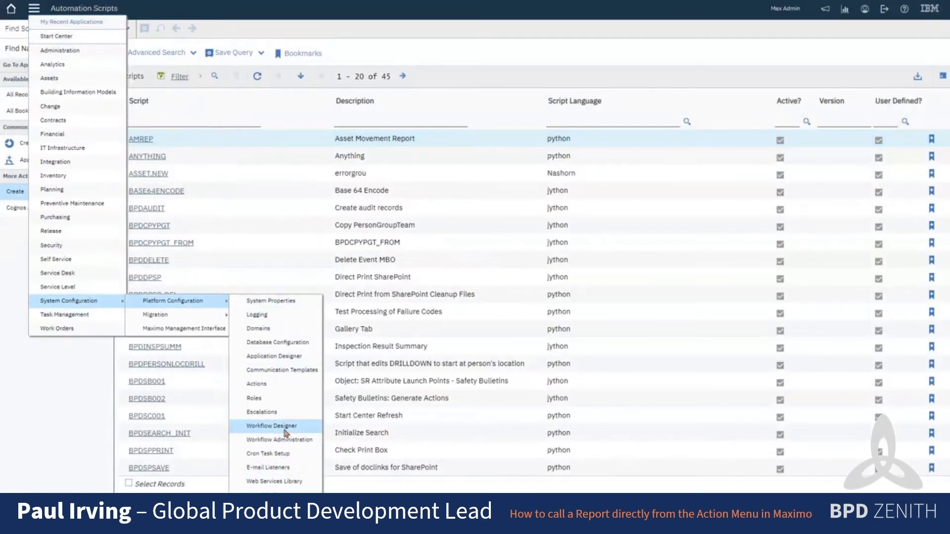
{"action": "left_click", "coordinate": [289, 357]}
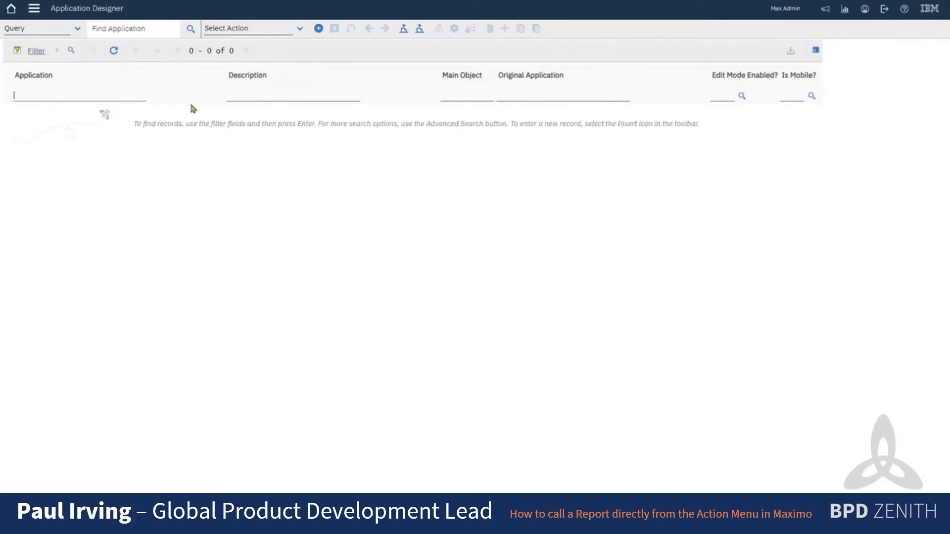
{"action": "type", "text": "=asset"}
{"action": "key", "text": "Return"}
{"action": "left_click", "coordinate": [23, 113]}
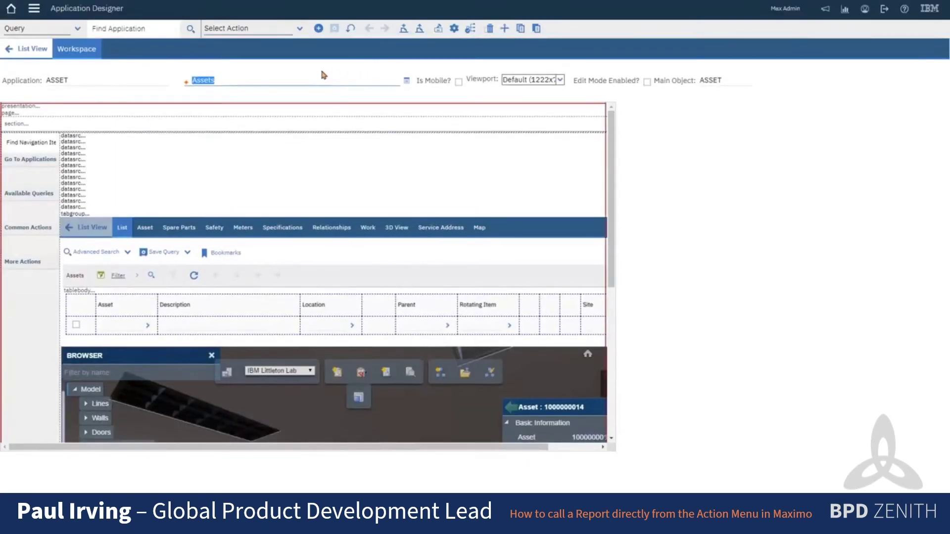
{"action": "left_click", "coordinate": [299, 28]}
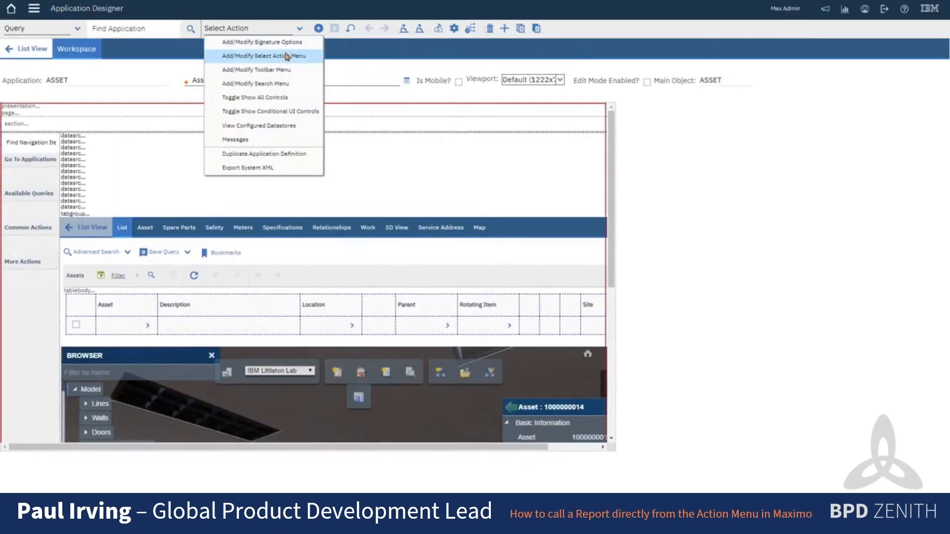
Add signature option AMREP, 'Asset Movement Report', set to be invoked by the user in the UI.
{"action": "left_click", "coordinate": [250, 43]}
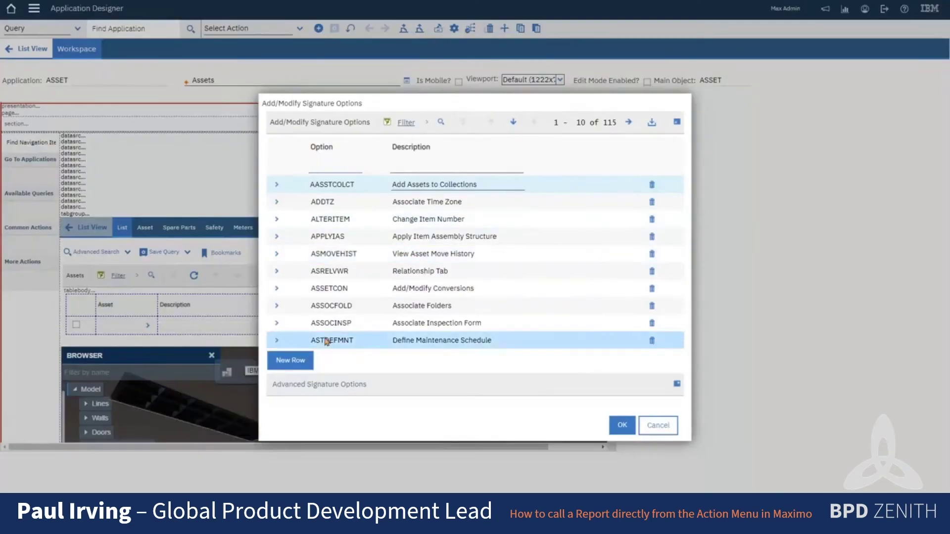
{"action": "left_click", "coordinate": [300, 362]}
{"action": "type", "text": "AMREP"}
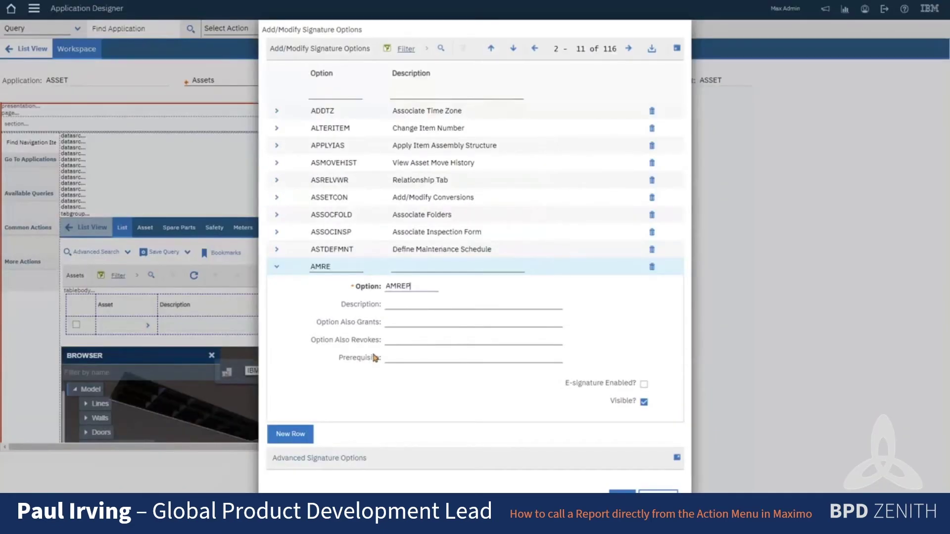
{"action": "key", "text": "Tab"}
{"action": "type", "text": "Asset Movement Report"}
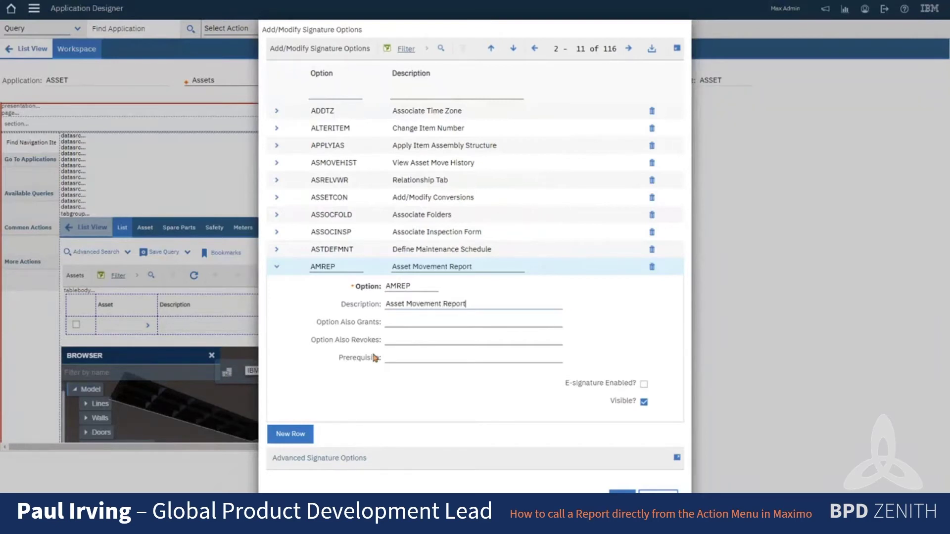
{"action": "key", "text": "Tab"}
{"action": "left_click", "coordinate": [657, 468]}
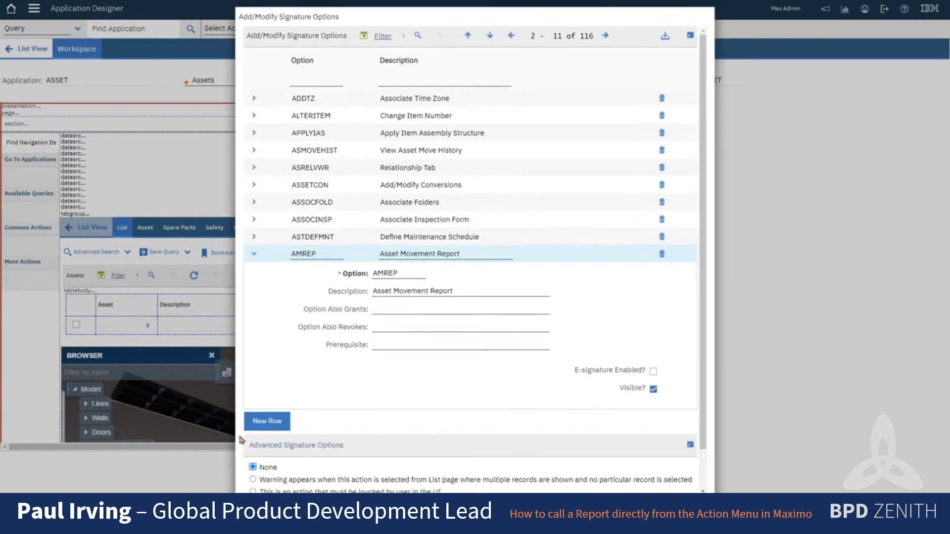
{"action": "scroll", "coordinate": [260, 460], "scroll_direction": "down", "scroll_amount": 1}
{"action": "left_click", "coordinate": [259, 451]}
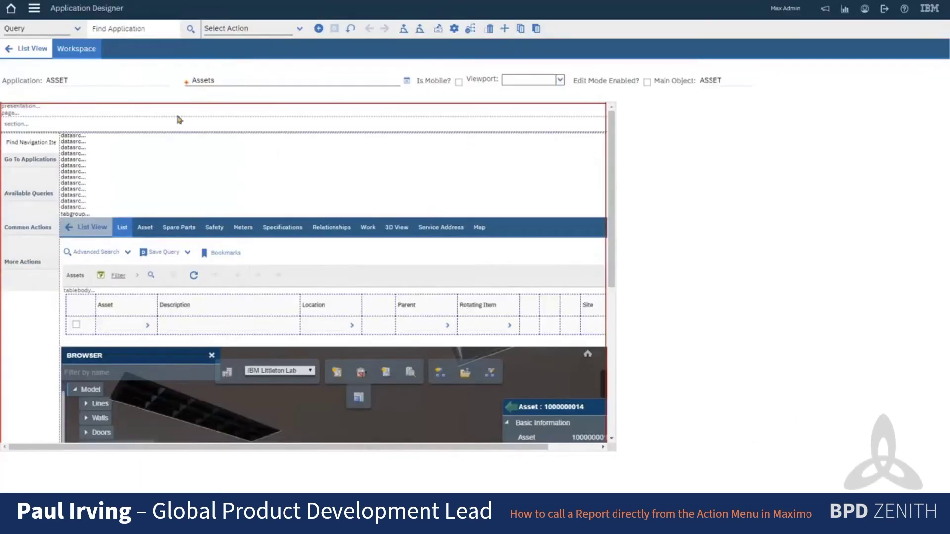
Add a new Select Action menu row of element type OPTION with key value AMREP.
{"action": "left_click", "coordinate": [241, 30]}
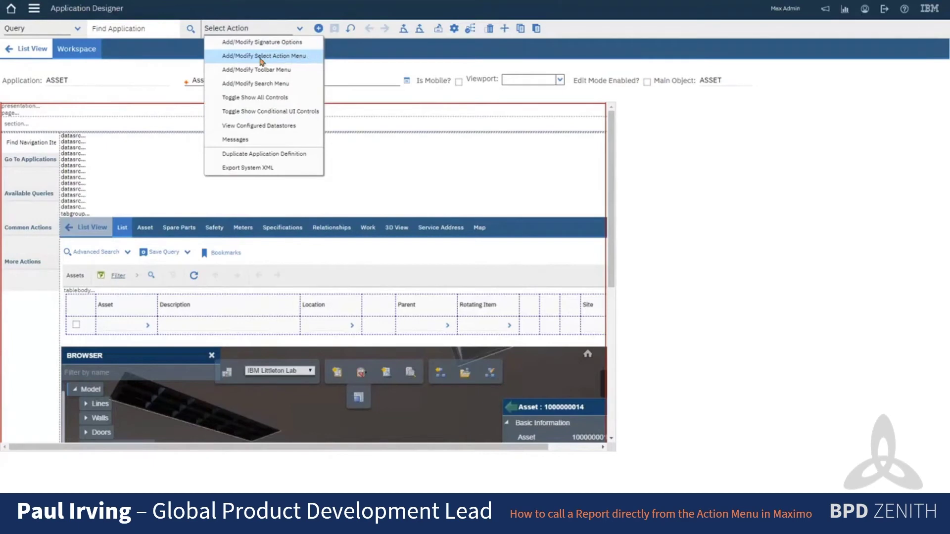
{"action": "left_click", "coordinate": [261, 57]}
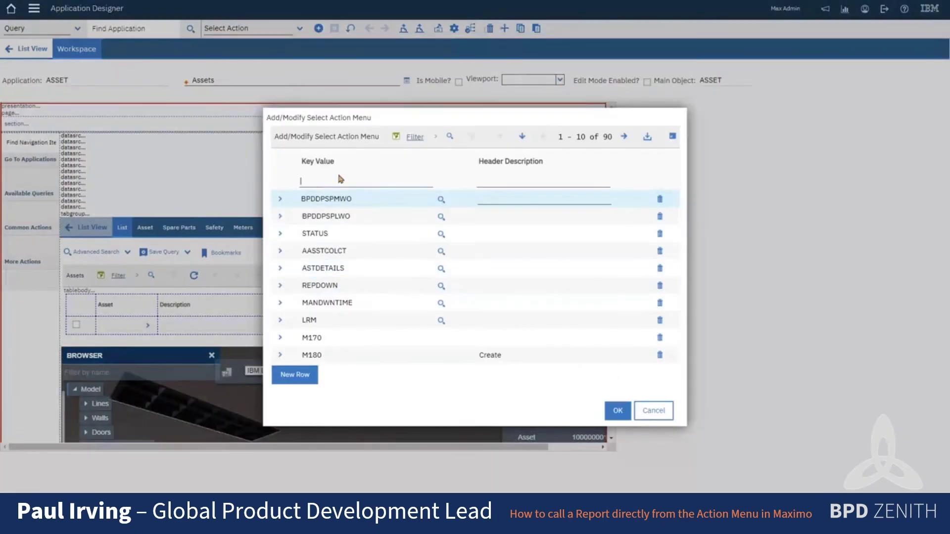
{"action": "left_click", "coordinate": [297, 378]}
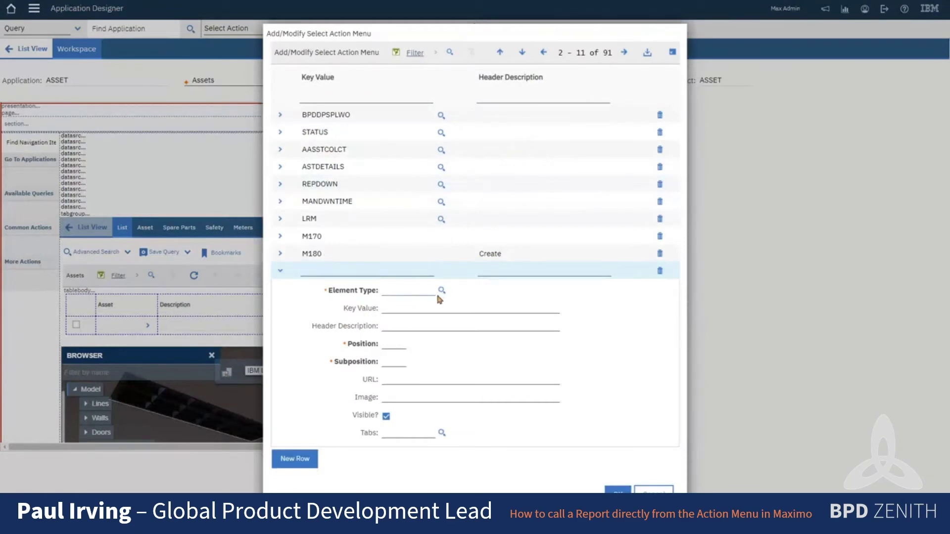
{"action": "left_click", "coordinate": [440, 292]}
{"action": "left_click", "coordinate": [346, 296]}
{"action": "left_click", "coordinate": [566, 309]}
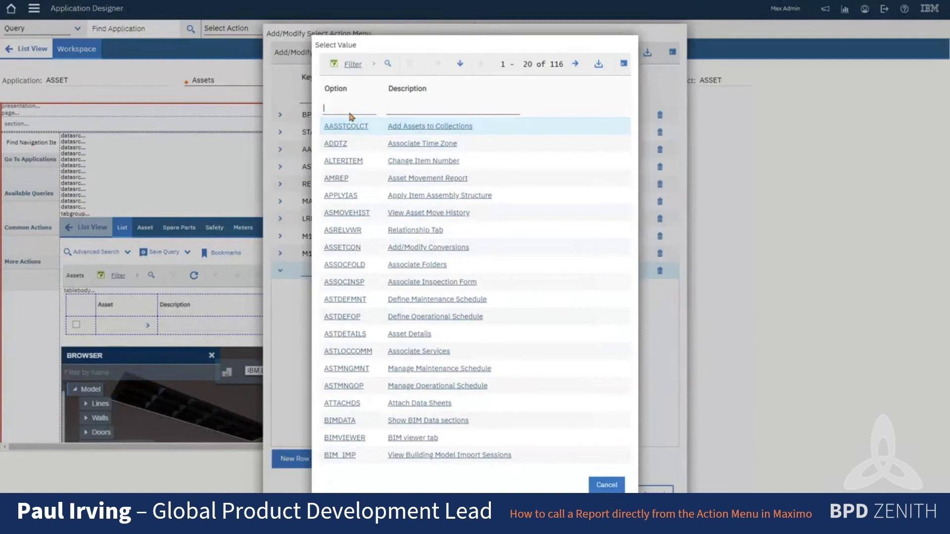
{"action": "left_click", "coordinate": [338, 179]}
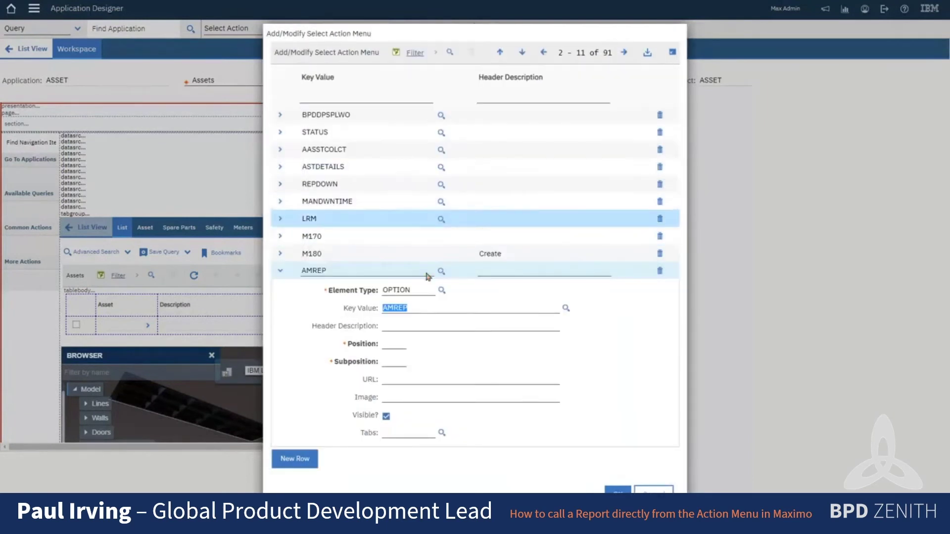
Set position 1, subposition 13, the image and ALL tabs, then confirm the entry.
{"action": "left_click", "coordinate": [400, 346]}
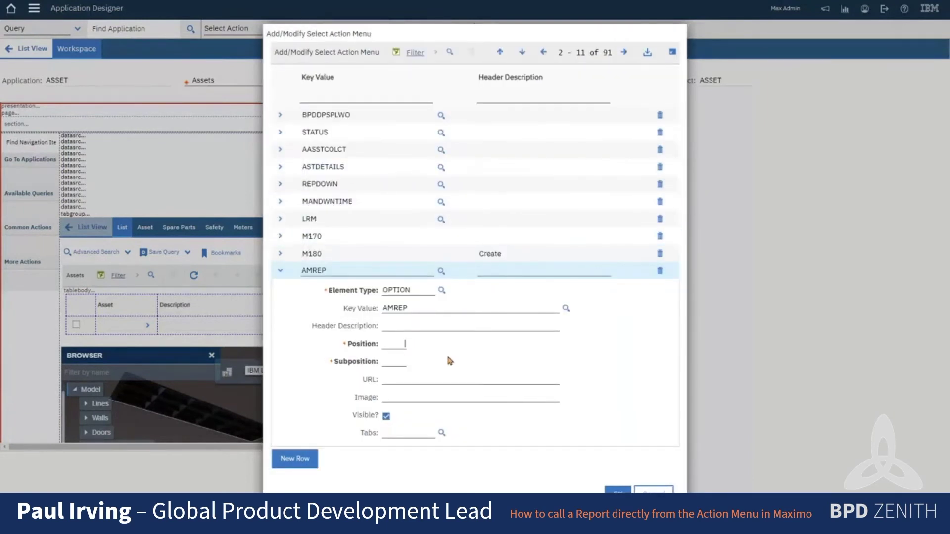
{"action": "type", "text": "1"}
{"action": "key", "text": "Tab"}
{"action": "type", "text": "13"}
{"action": "key", "text": "ctrl+v"}
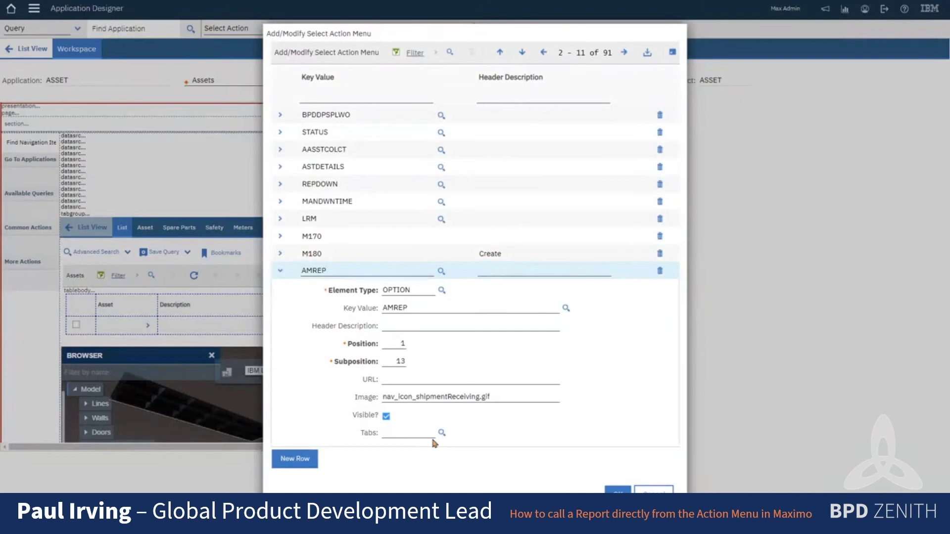
{"action": "left_click", "coordinate": [441, 434]}
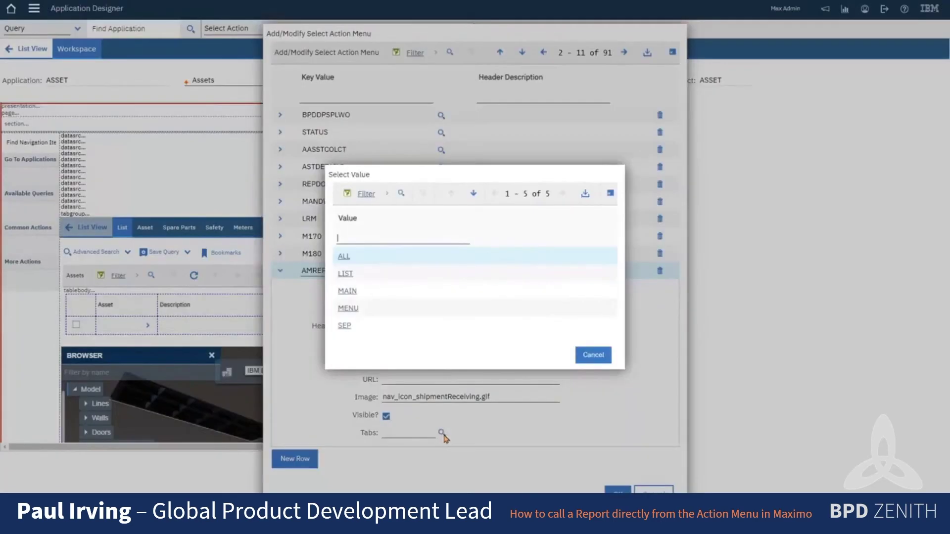
{"action": "left_click", "coordinate": [344, 258]}
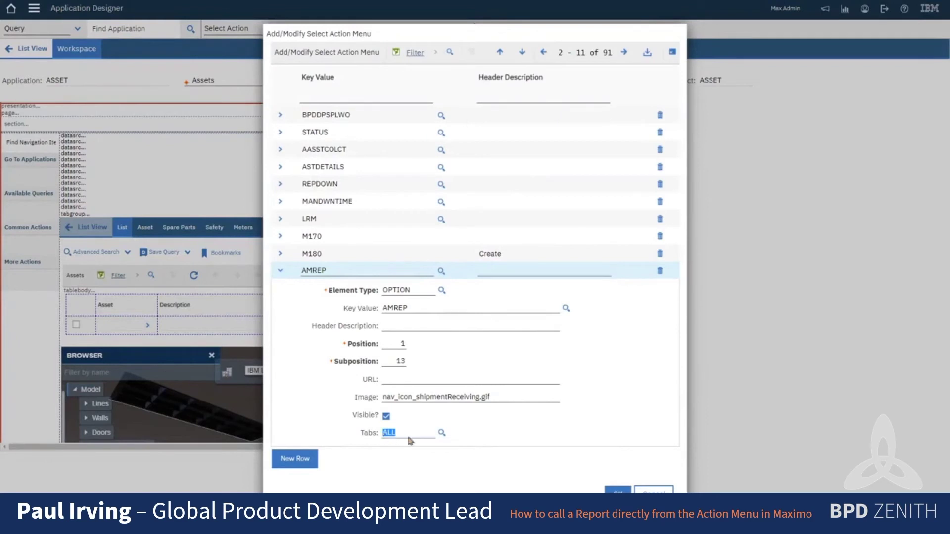
{"action": "left_click", "coordinate": [618, 490]}
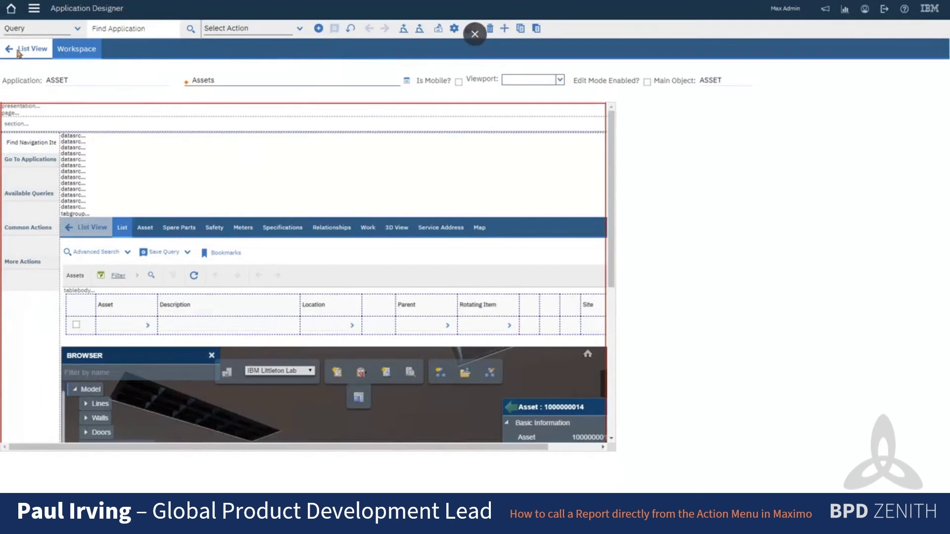
Find and open the MAXADMIN group in Security Groups.
{"action": "left_click", "coordinate": [29, 48]}
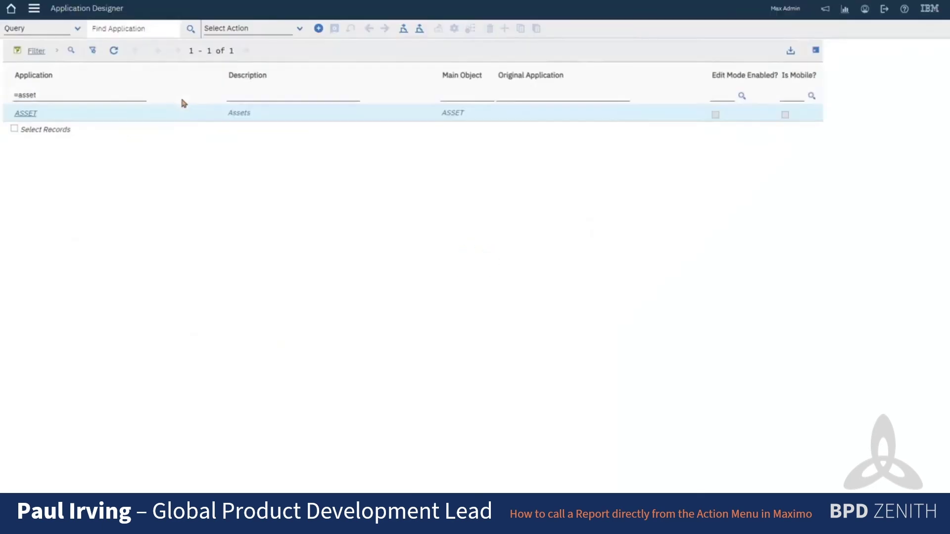
{"action": "left_click", "coordinate": [34, 8]}
{"action": "mouse_move", "coordinate": [106, 261]}
{"action": "mouse_move", "coordinate": [89, 247]}
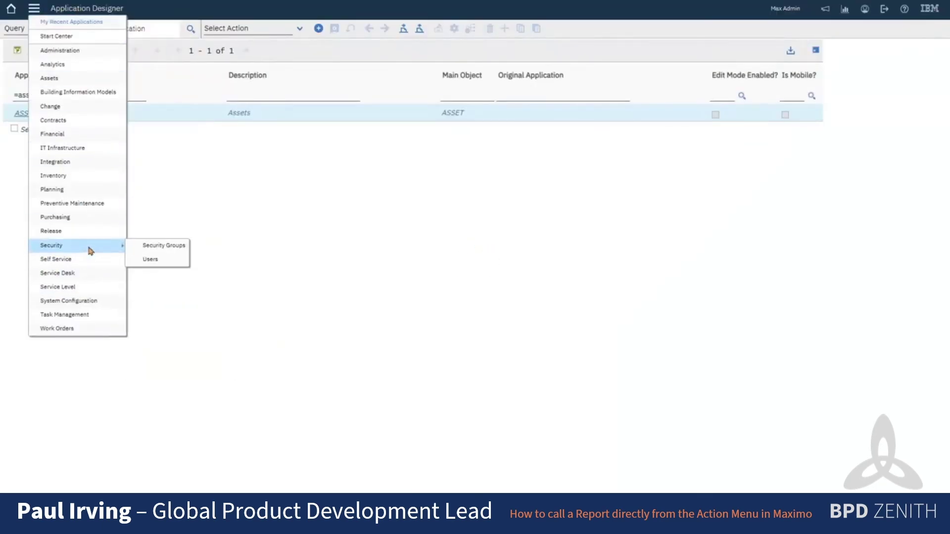
{"action": "left_click", "coordinate": [159, 249]}
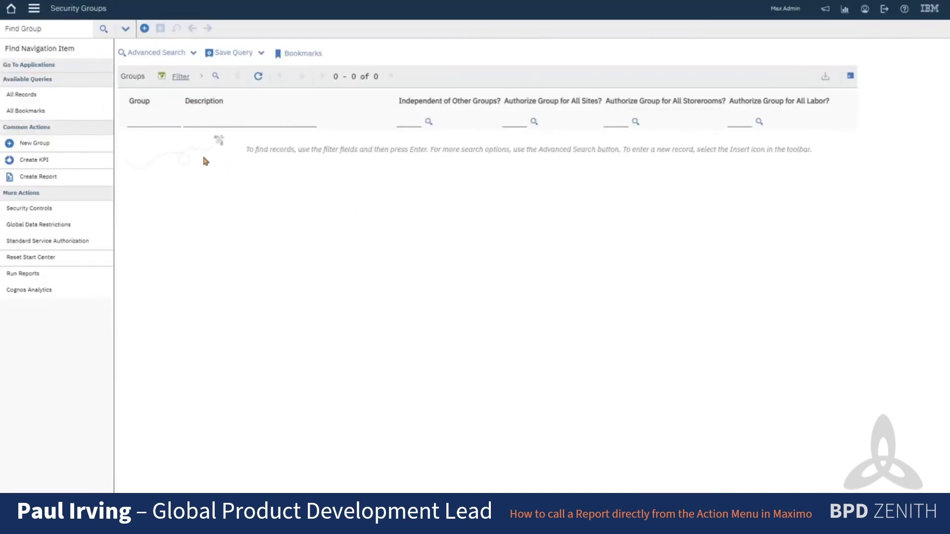
{"action": "type", "text": "maxad"}
{"action": "key", "text": "Return"}
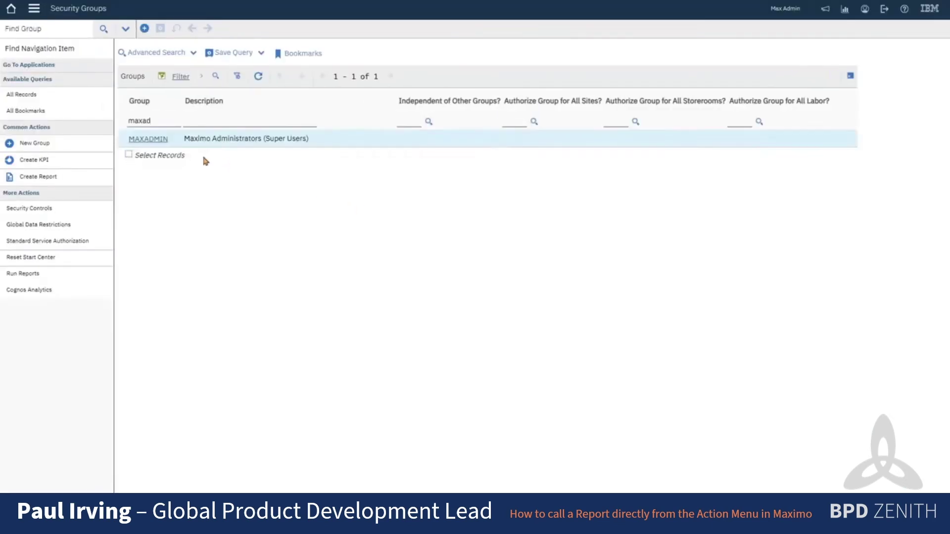
{"action": "left_click", "coordinate": [148, 139]}
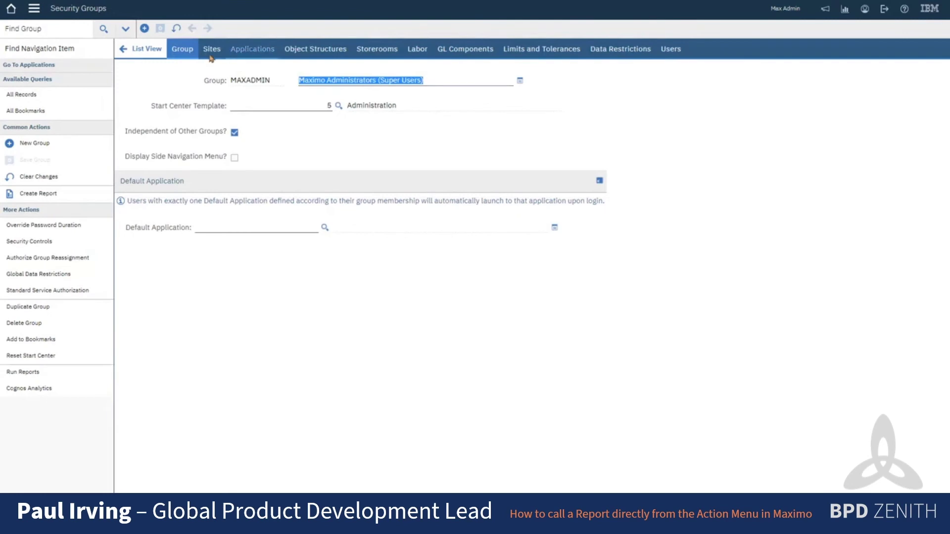
Review the Assets application's option permissions on the Applications tab and save the group.
{"action": "left_click", "coordinate": [262, 55]}
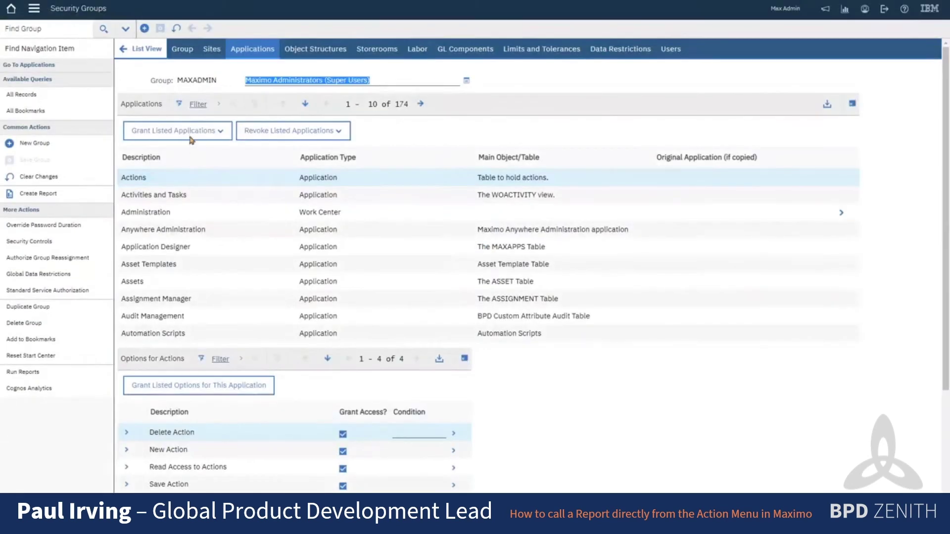
{"action": "left_click", "coordinate": [197, 105]}
{"action": "left_click", "coordinate": [144, 300]}
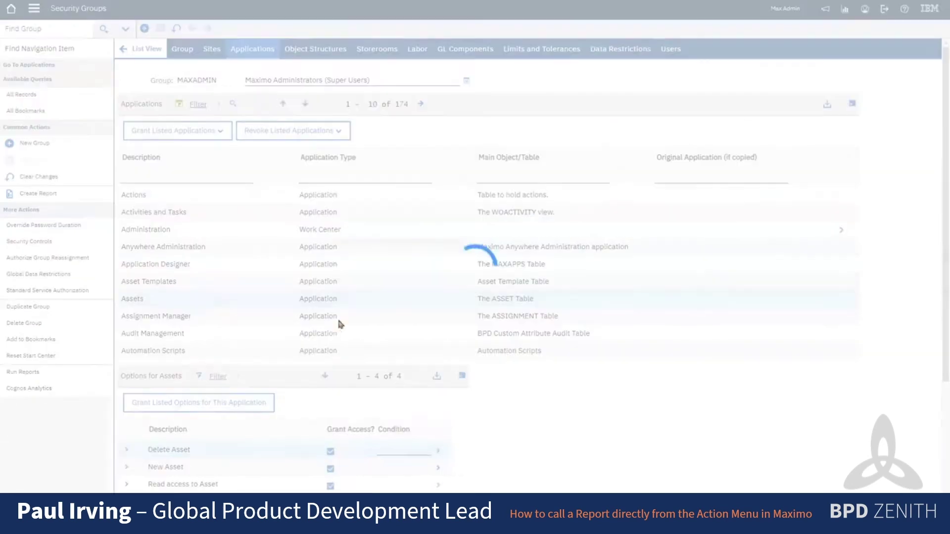
{"action": "scroll", "coordinate": [247, 405], "scroll_direction": "down", "scroll_amount": 4}
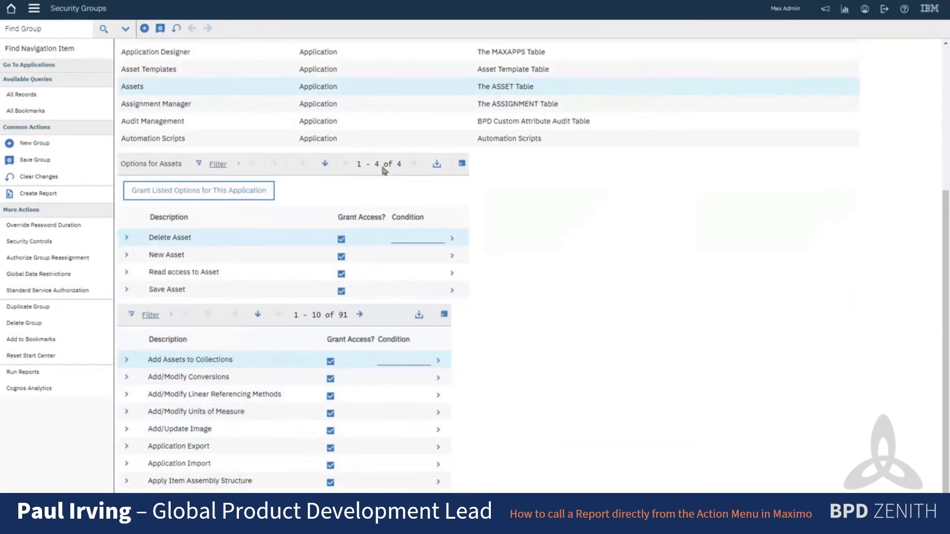
{"action": "left_click", "coordinate": [160, 28]}
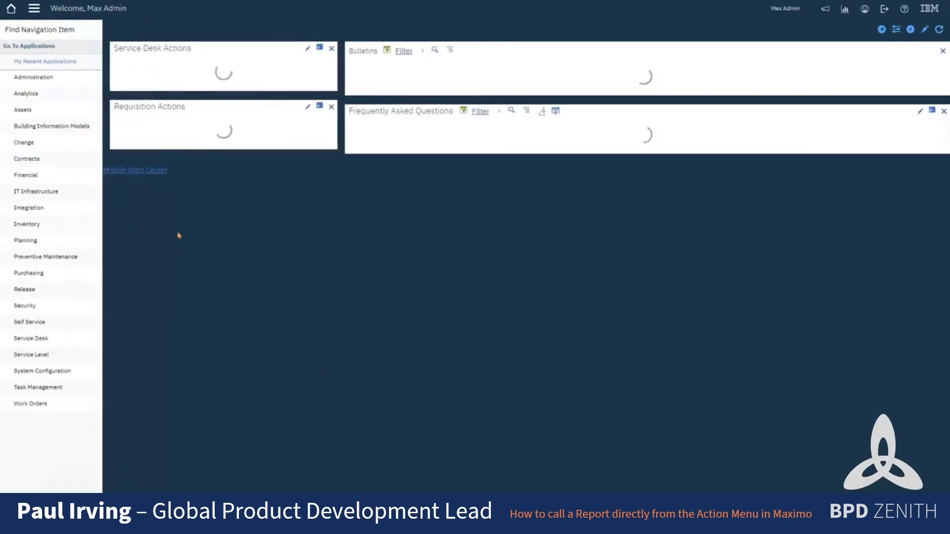
Open the Assets application listing 4808 BEDFORD assets and view its More Actions list.
{"action": "mouse_move", "coordinate": [45, 111]}
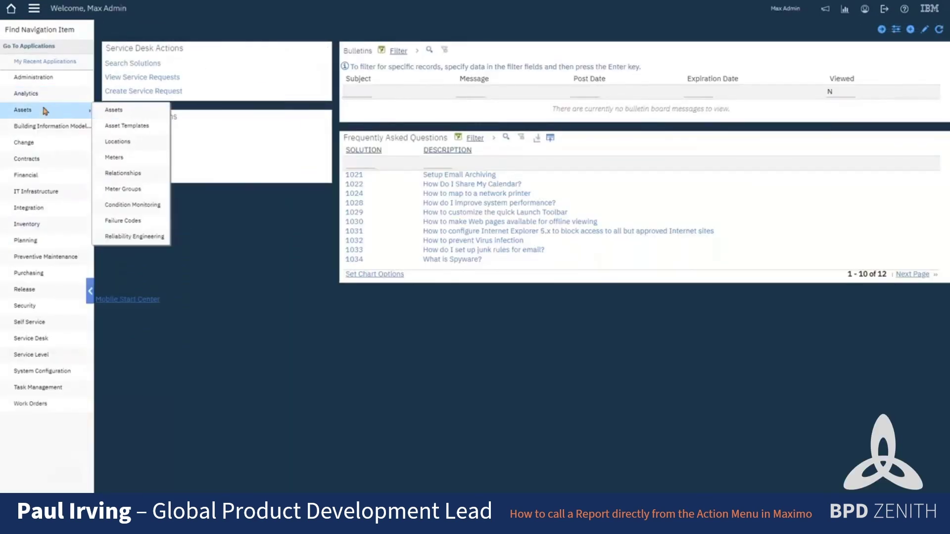
{"action": "left_click", "coordinate": [119, 110]}
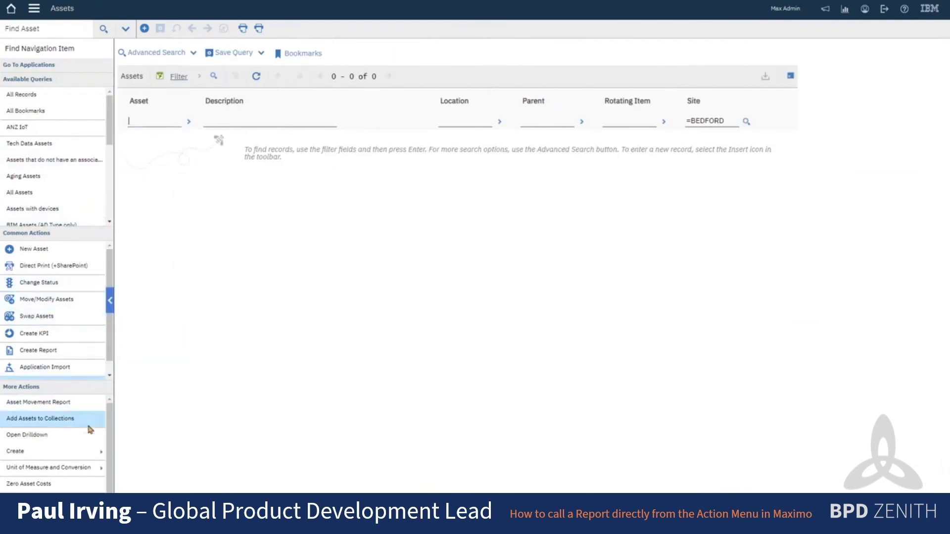
{"action": "scroll", "coordinate": [57, 325], "scroll_direction": "down", "scroll_amount": 1}
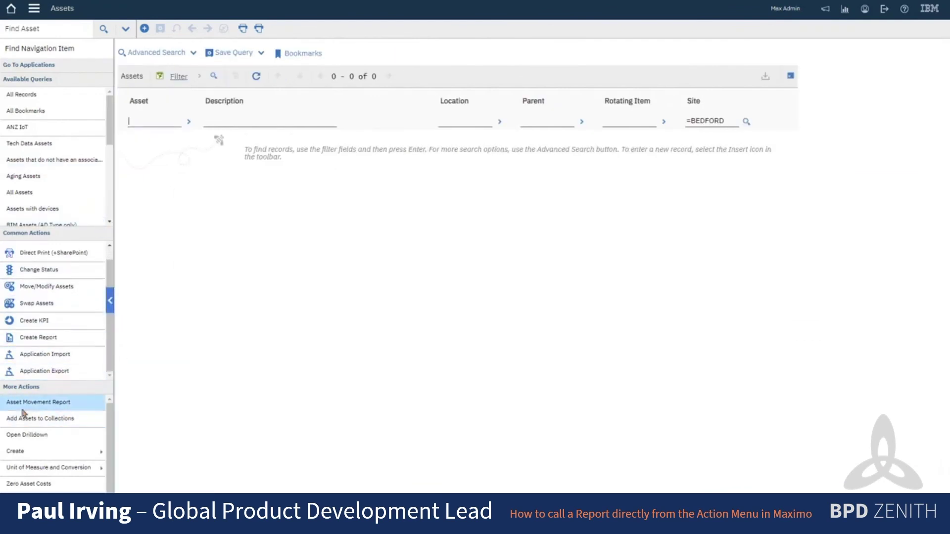
{"action": "left_click", "coordinate": [49, 403]}
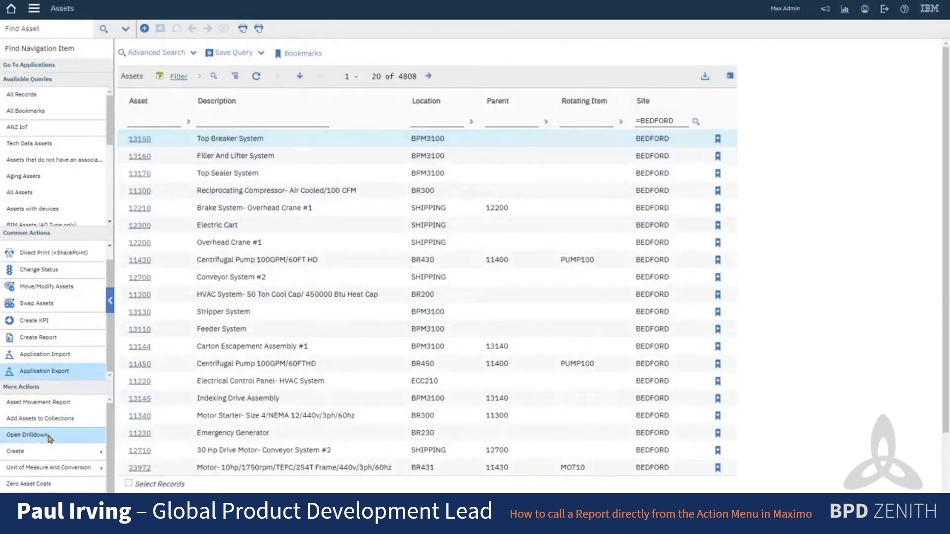
Launch the Asset Movement Report action and cancel its request page without running.
{"action": "left_click", "coordinate": [49, 404]}
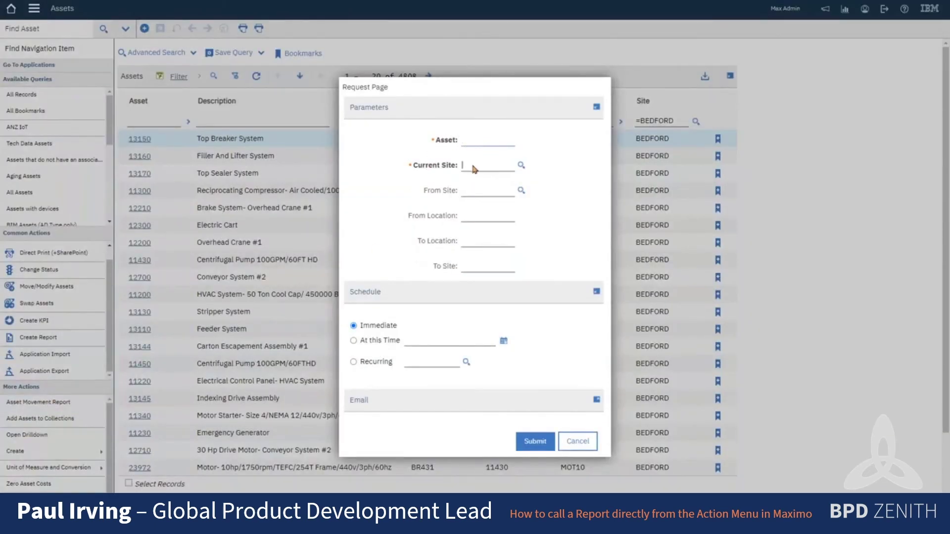
{"action": "key", "text": "Tab"}
{"action": "left_click", "coordinate": [577, 441]}
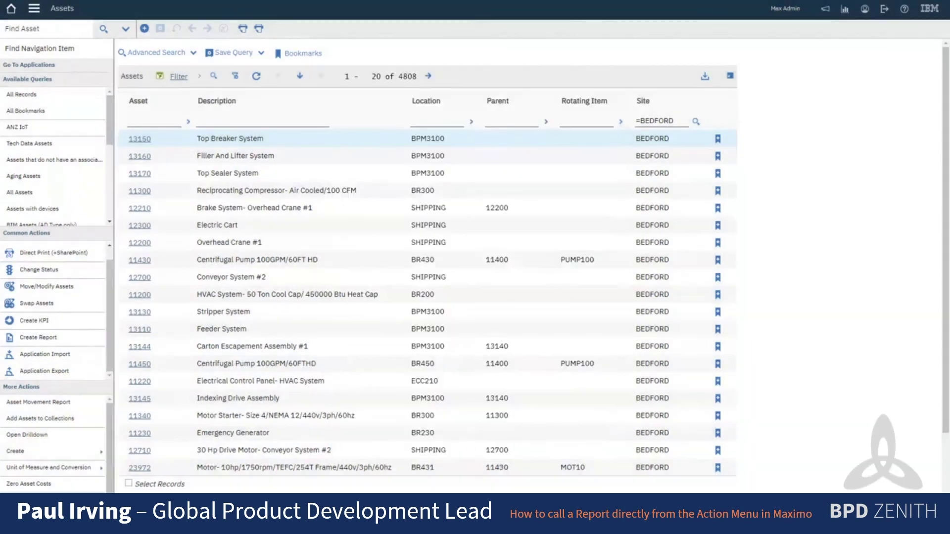
Open the Asset Move History request page from the Run Reports list.
{"action": "scroll", "coordinate": [50, 435], "scroll_direction": "down", "scroll_amount": 2}
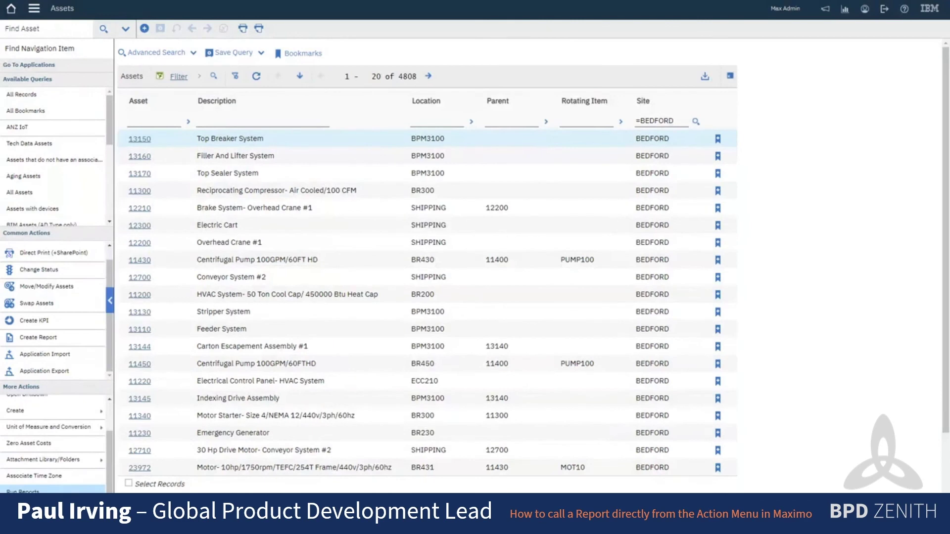
{"action": "left_click", "coordinate": [71, 490]}
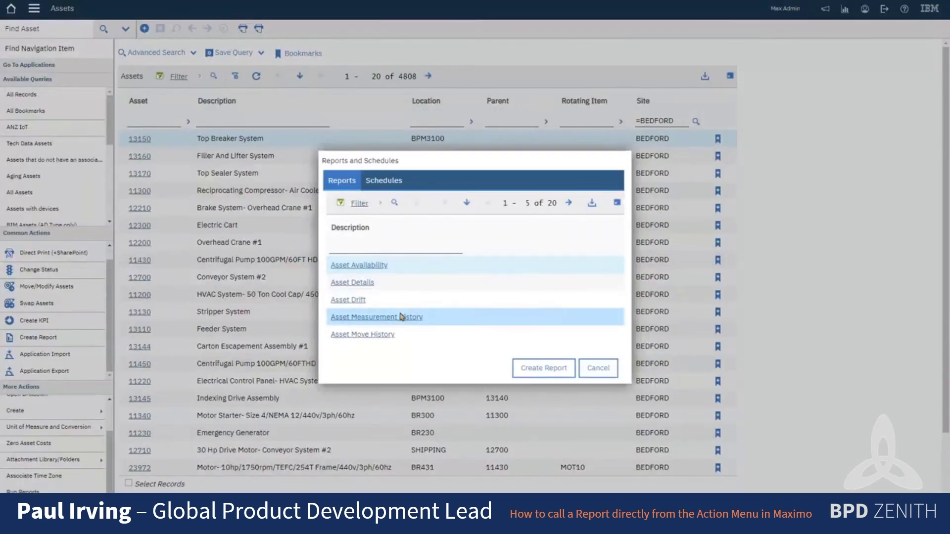
{"action": "left_click", "coordinate": [380, 335]}
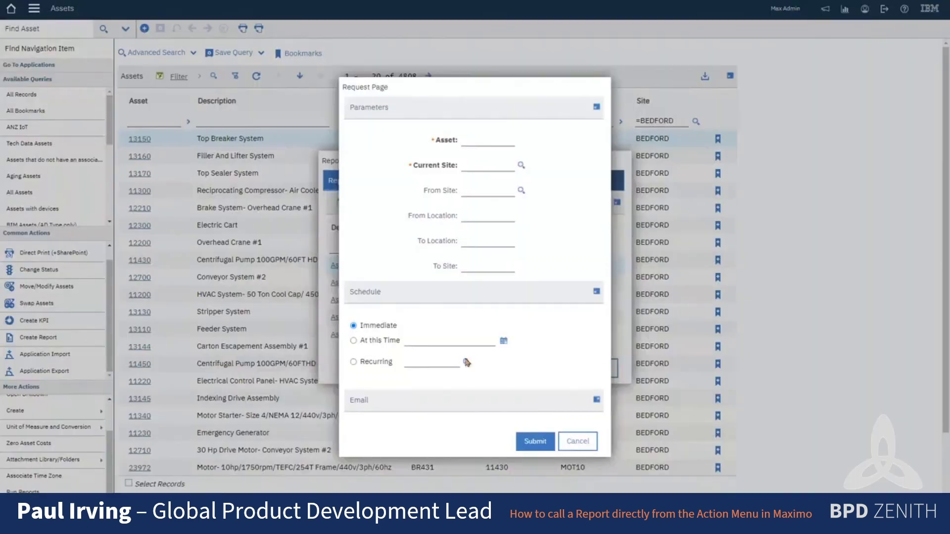